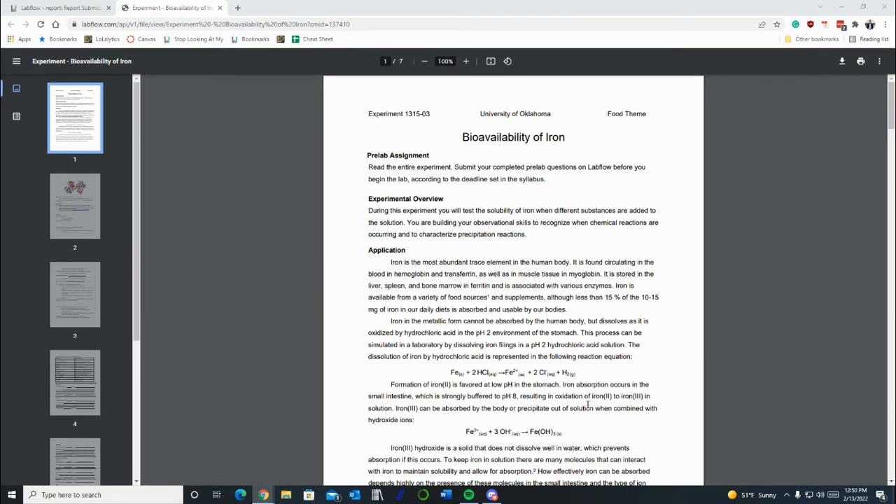
# - Read the Application section on page 1, marking the iron(II) and iron(III) hydroxide reactions and the oxidation passage in the text
pyautogui.scroll(-3, 585, 424)
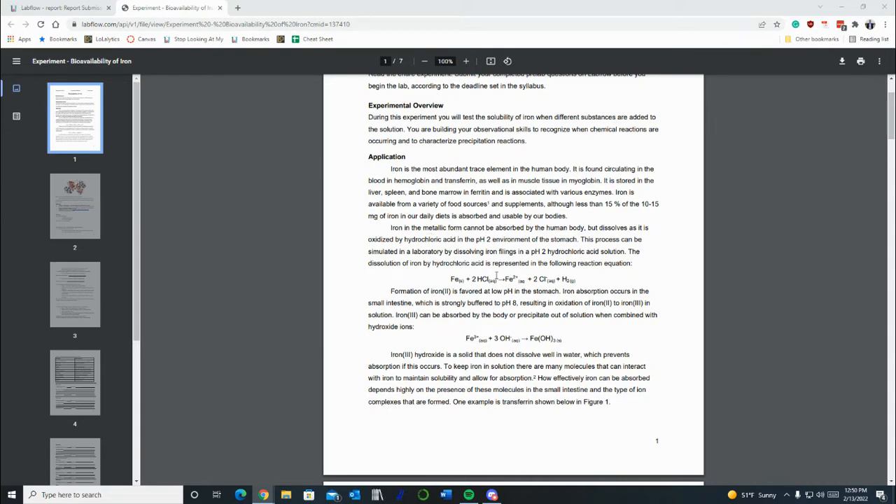
pyautogui.moveTo(498, 279); pyautogui.dragTo(520, 280)
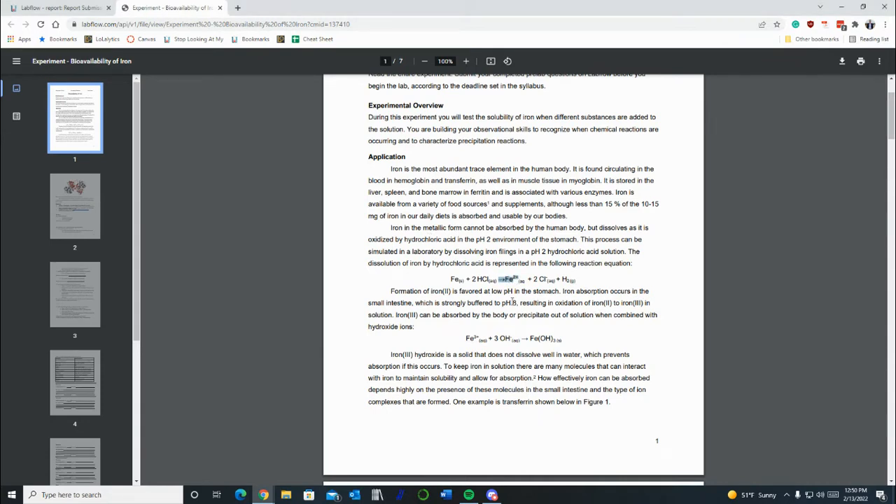
pyautogui.click(511, 300)
pyautogui.moveTo(594, 303); pyautogui.dragTo(644, 301)
pyautogui.click(622, 302)
pyautogui.moveTo(466, 337); pyautogui.dragTo(553, 339)
pyautogui.scroll(-3, 509, 356)
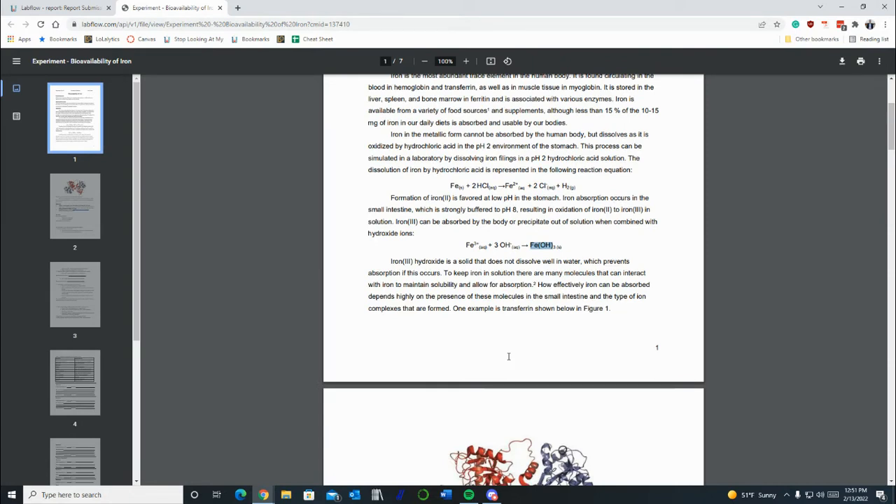
pyautogui.moveTo(390, 261); pyautogui.dragTo(445, 264)
pyautogui.click(458, 278)
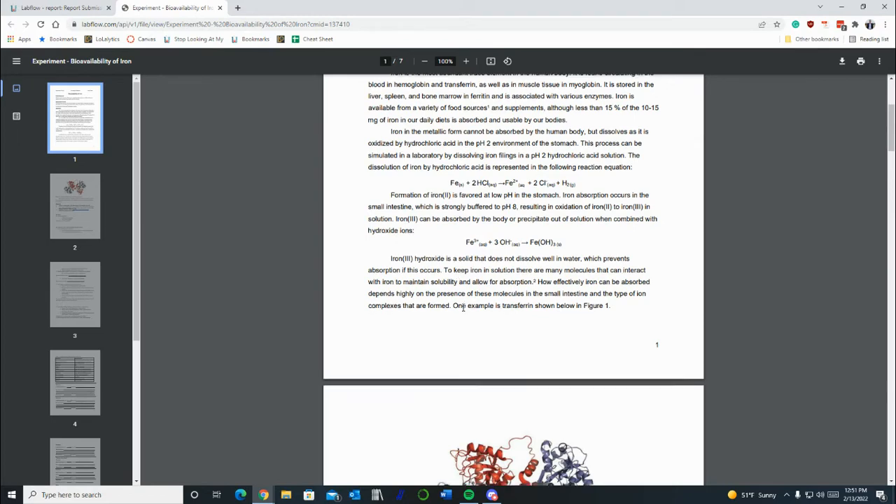
# - Look through the substances and their dietary sources in Table 1 on page 4 of the experiment document
pyautogui.scroll(-18, 464, 304)
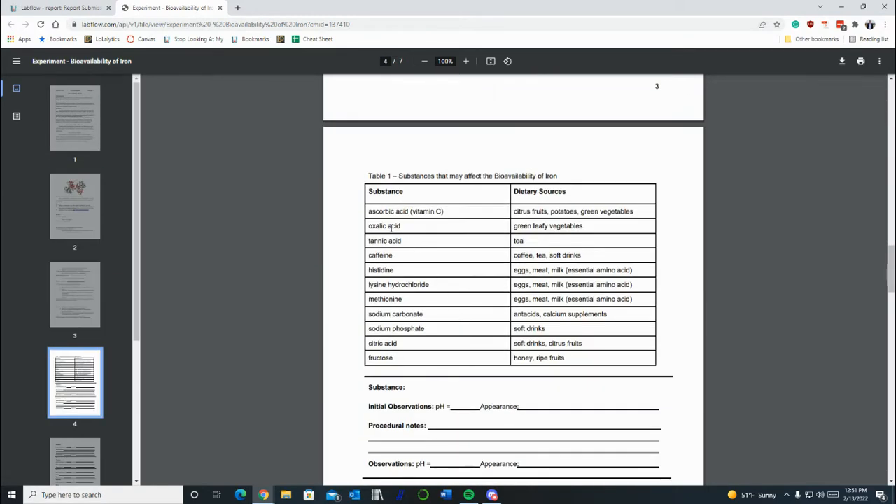
pyautogui.moveTo(373, 212); pyautogui.dragTo(416, 329)
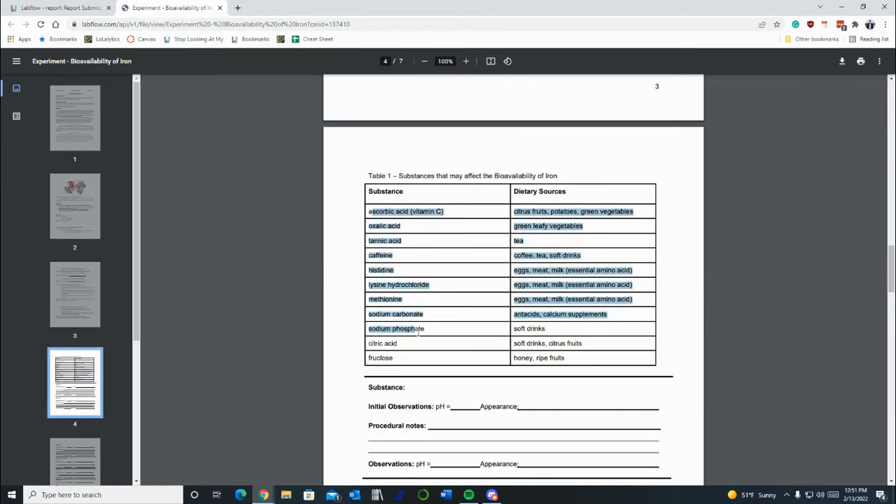
pyautogui.click(413, 357)
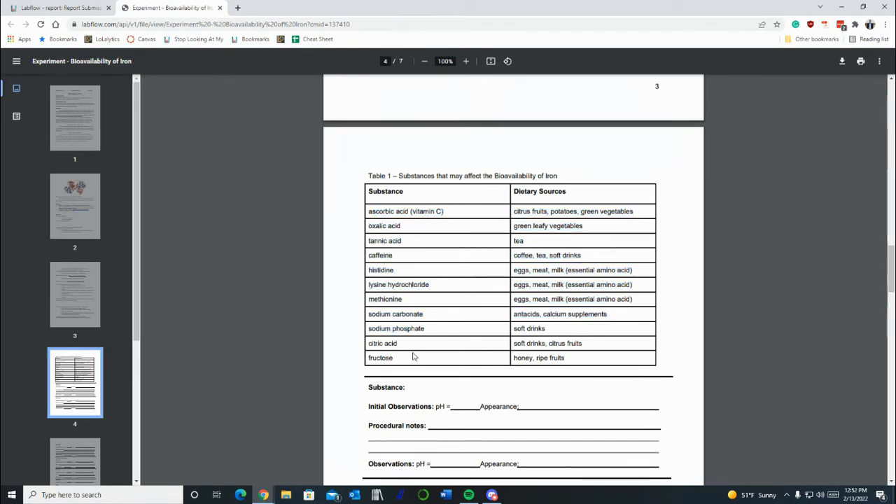
# - Read procedure steps 2 to 6 on page 3 and check which Table 1 substances they refer to
pyautogui.scroll(6, 413, 357)
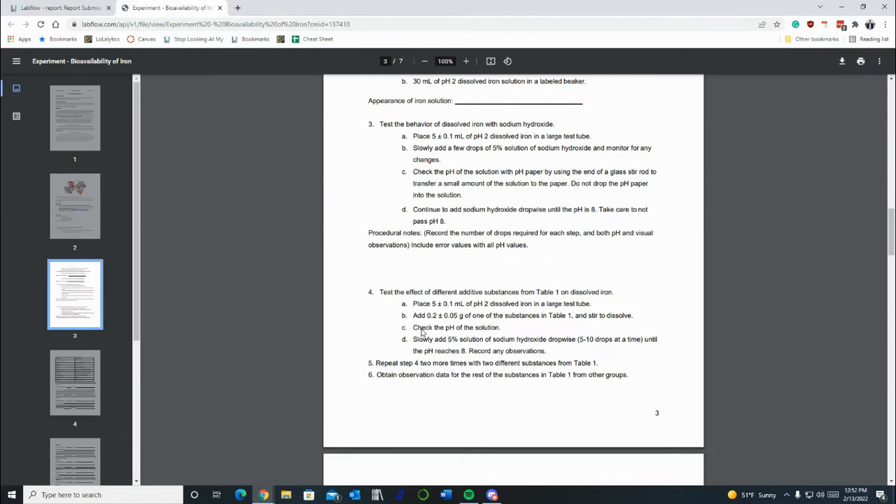
pyautogui.scroll(1, 427, 327)
pyautogui.scroll(1, 427, 327)
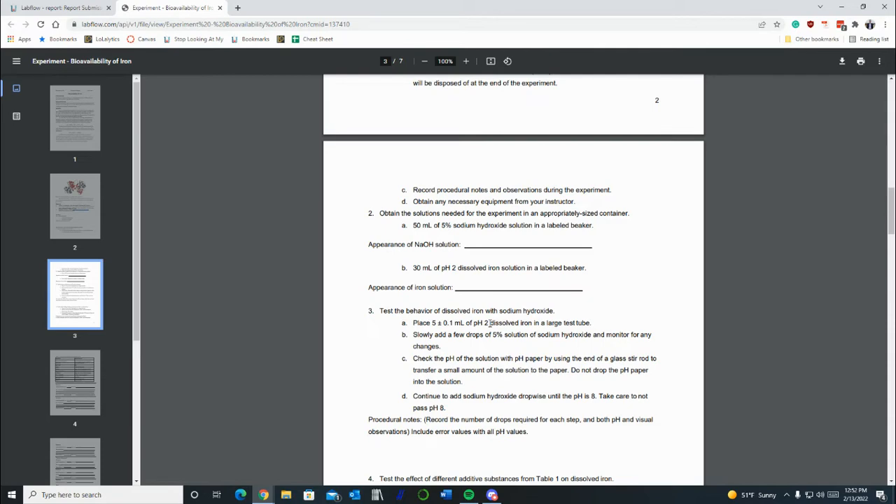
pyautogui.scroll(-1, 612, 389)
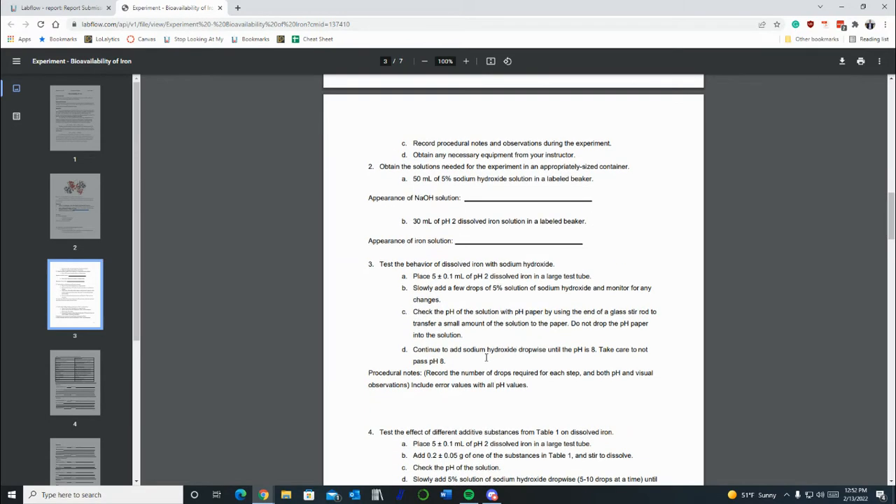
pyautogui.scroll(-3, 486, 357)
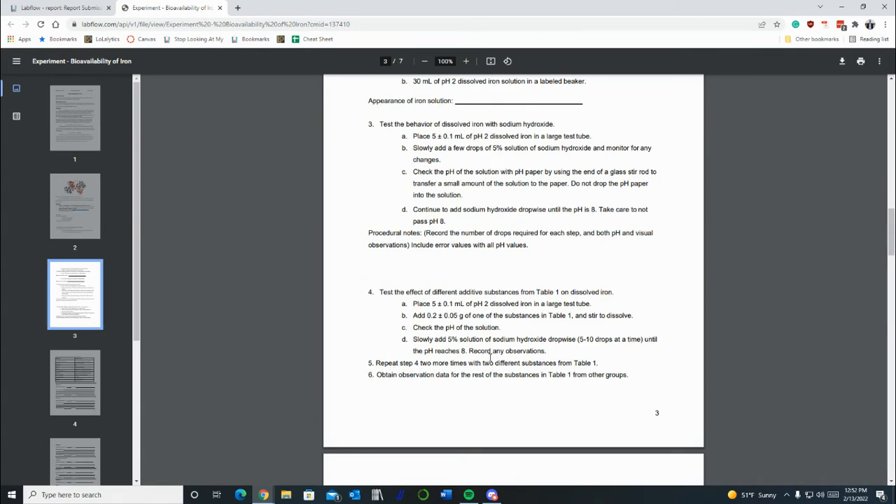
pyautogui.scroll(-6, 483, 378)
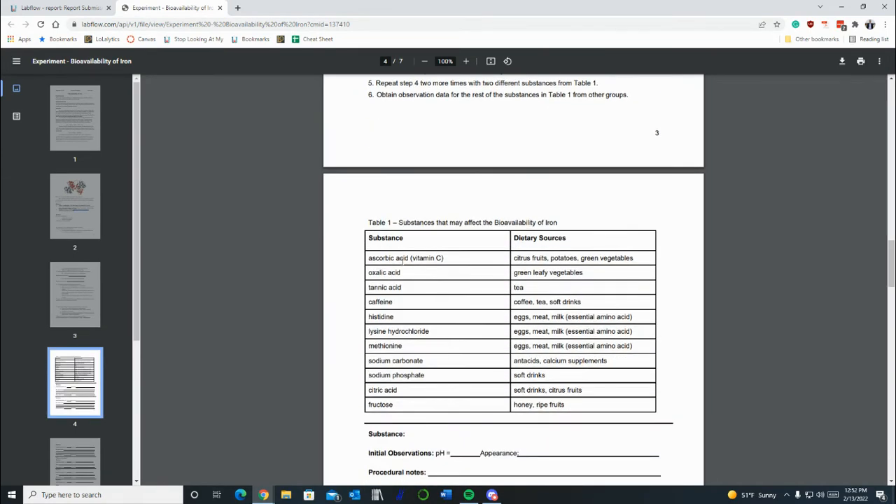
pyautogui.scroll(5, 404, 260)
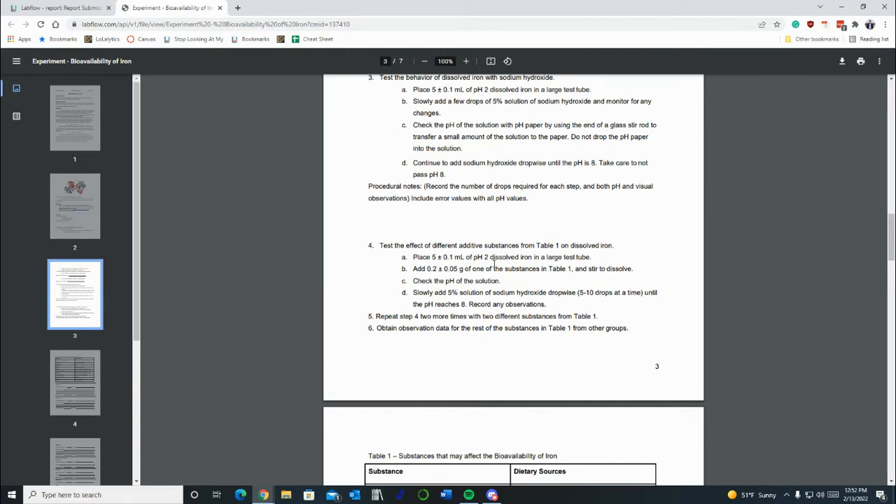
pyautogui.scroll(-2, 494, 263)
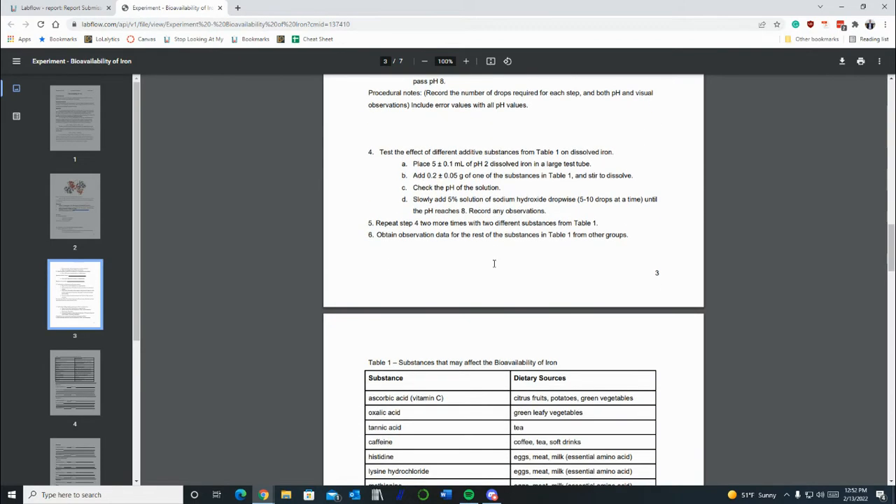
pyautogui.scroll(3, 494, 263)
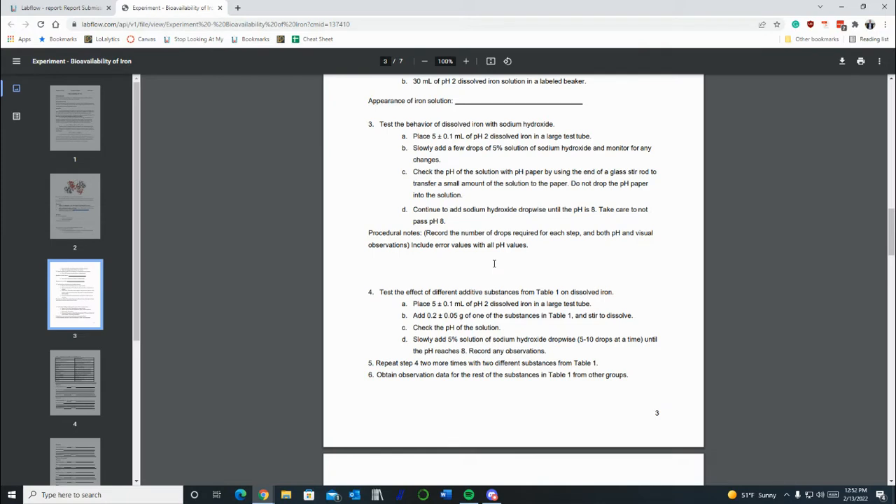
# - Compare the Provisional Data table in the Labflow report definition with Table 1 of the experiment document
pyautogui.click(69, 8)
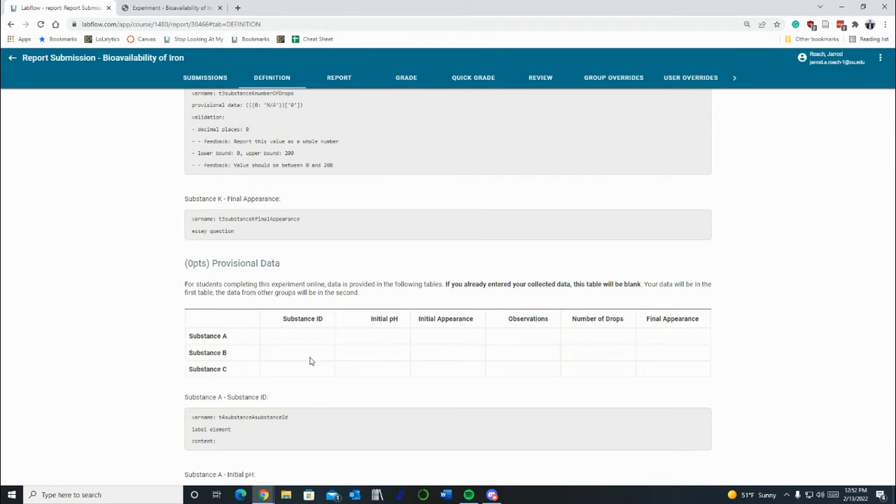
pyautogui.click(169, 7)
pyautogui.scroll(-4, 292, 250)
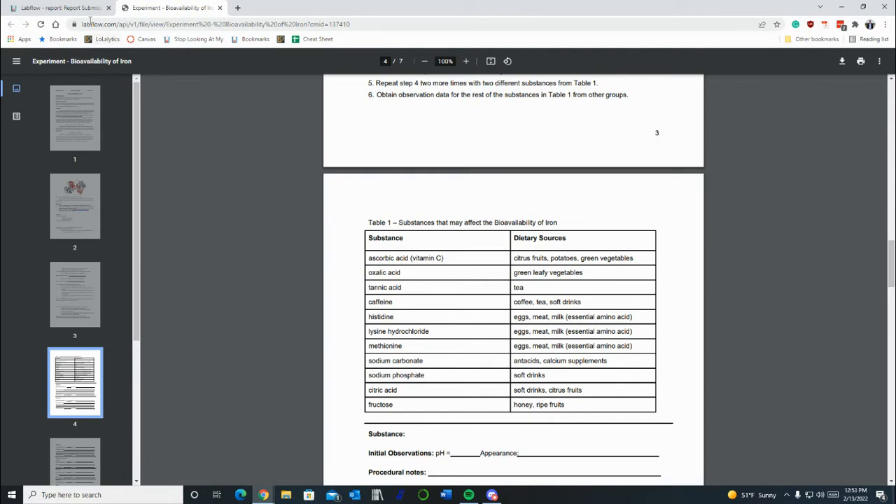
pyautogui.click(85, 8)
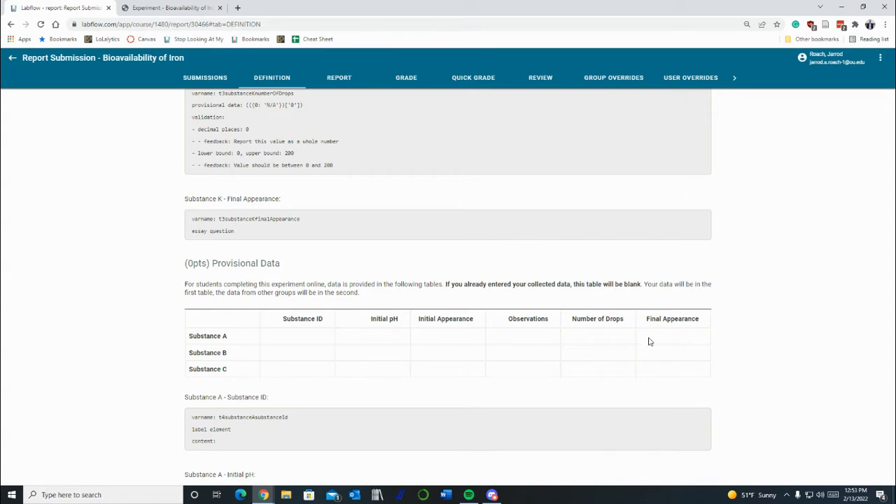
# - Return to the experiment document and review the Table 1 substances from ascorbic acid to fructose together with procedure steps 3 to 6
pyautogui.click(181, 8)
pyautogui.scroll(1, 486, 279)
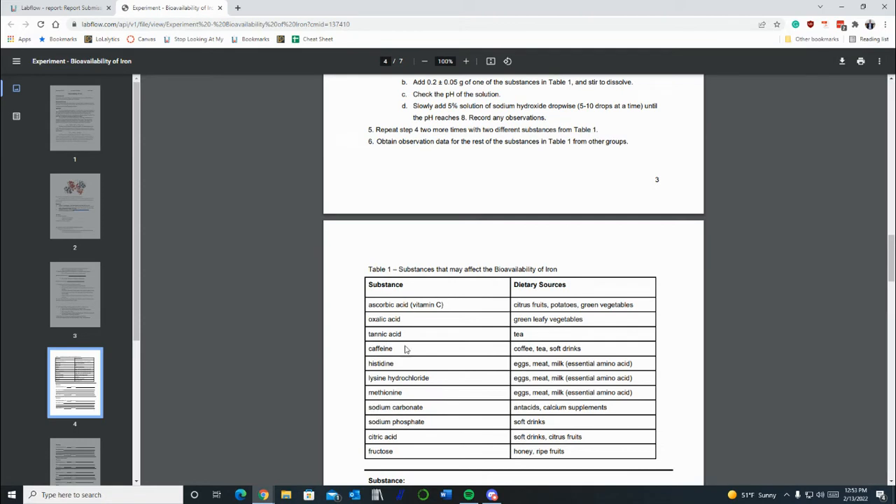
pyautogui.moveTo(369, 306); pyautogui.dragTo(399, 453)
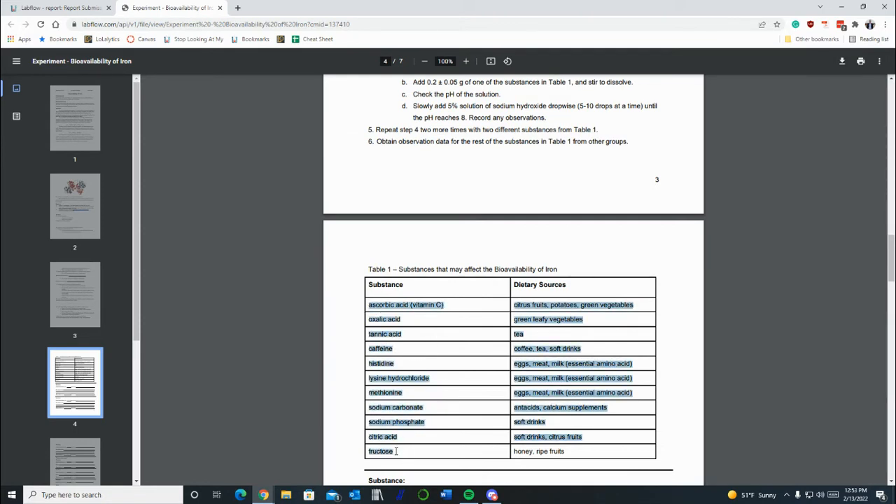
pyautogui.click(399, 453)
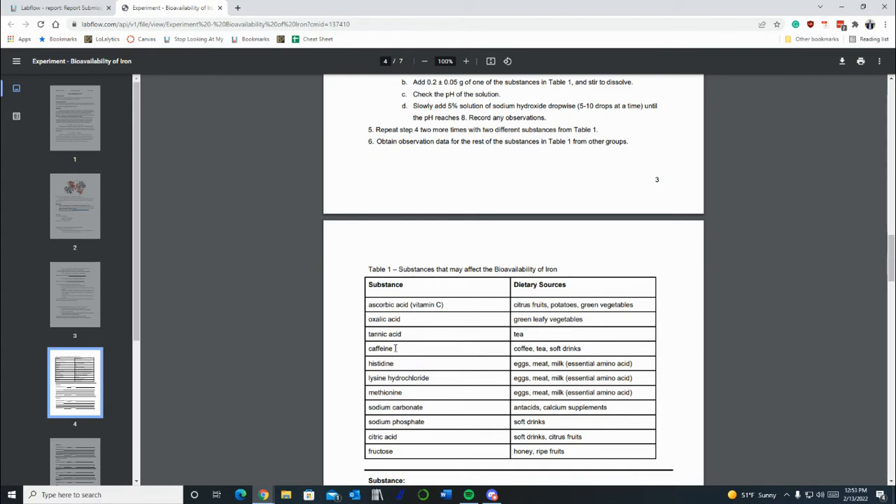
pyautogui.scroll(3, 525, 255)
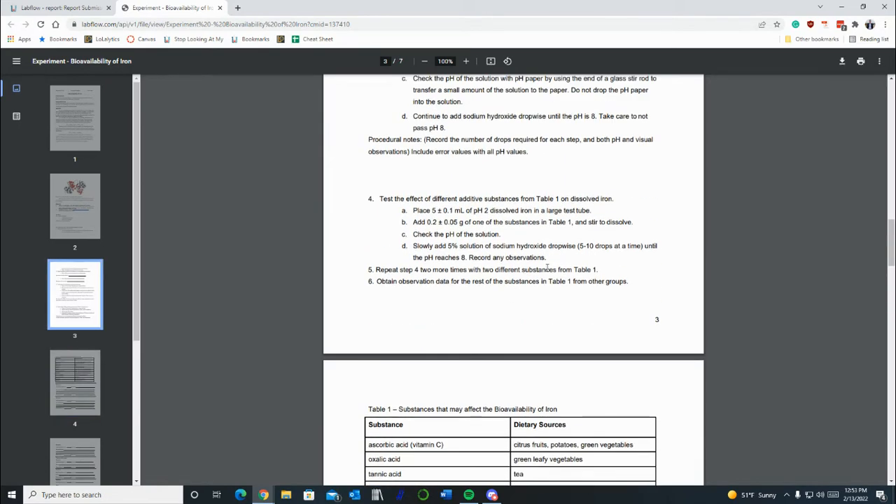
pyautogui.scroll(1, 564, 280)
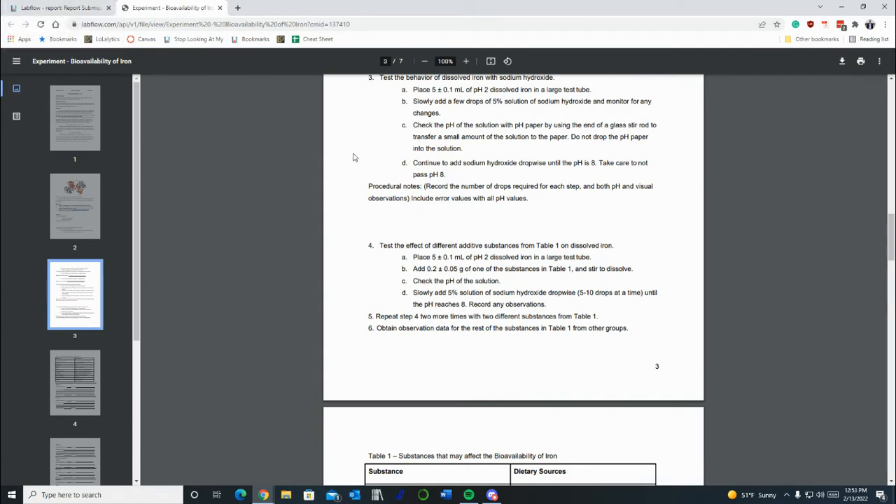
# - Examine the two Data Analysis questions on NaOH volume error and pH paper in the Labflow report definition, including their grading criteria
pyautogui.scroll(-8, 438, 259)
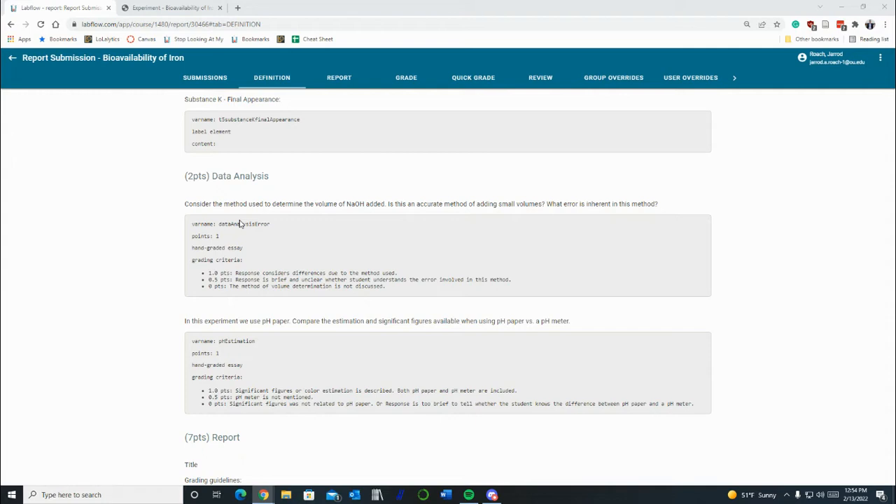
pyautogui.scroll(1, 497, 246)
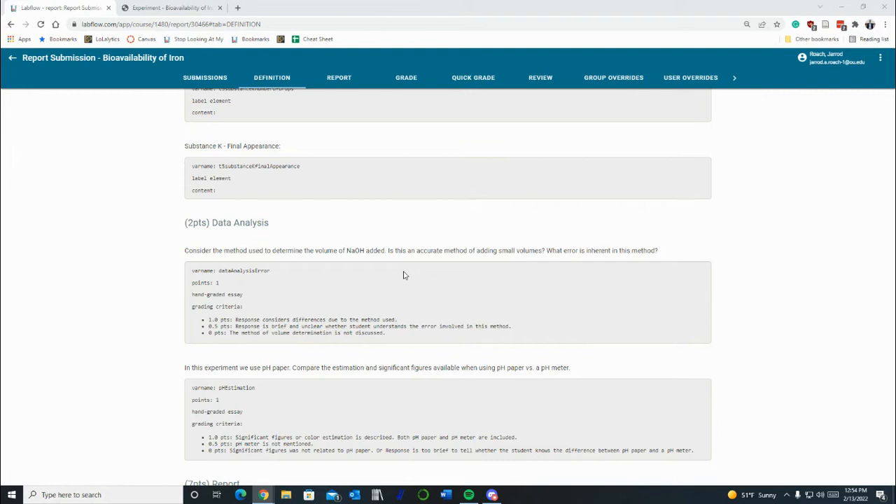
pyautogui.scroll(-2, 403, 275)
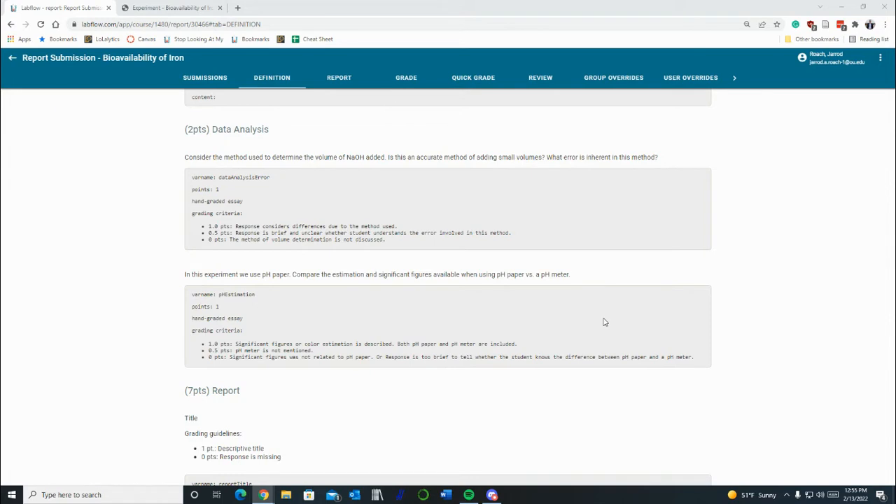
pyautogui.moveTo(512, 278); pyautogui.dragTo(516, 278)
pyautogui.click(557, 278)
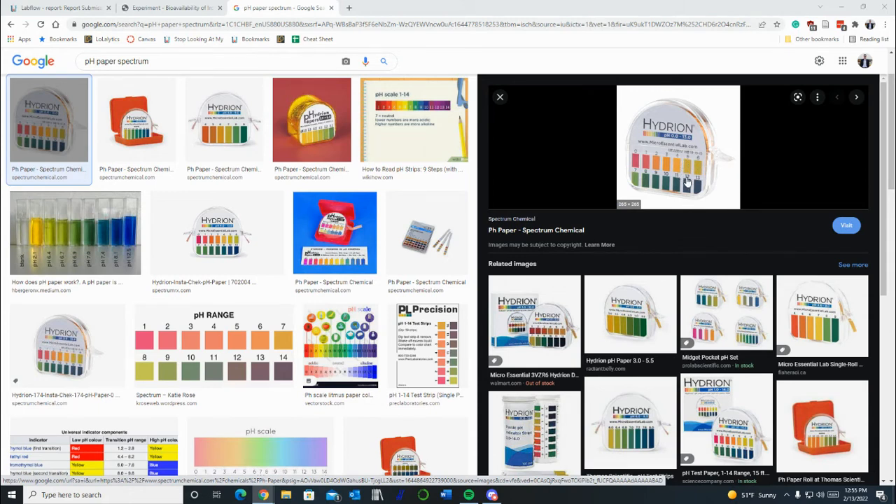
# - Return from the pH paper images to the Labflow report definition and review the Report section's grading guidelines for Title, Introduction and Methods
pyautogui.click(182, 7)
pyautogui.click(84, 4)
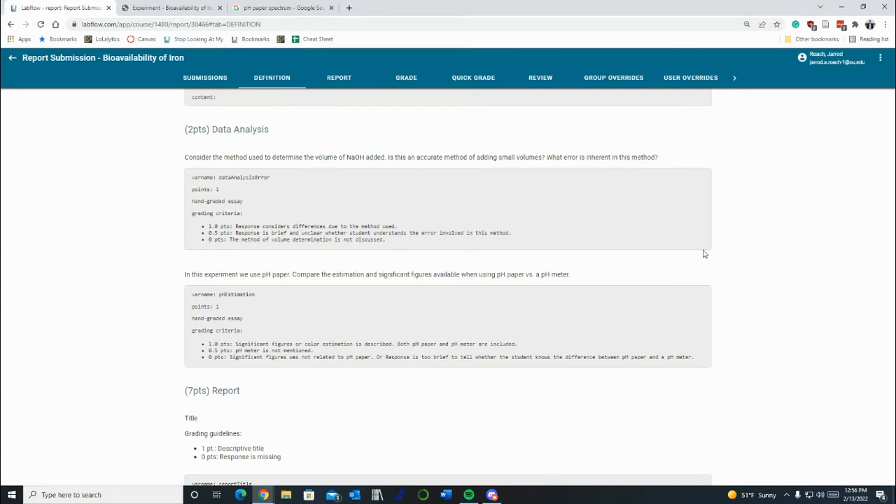
pyautogui.scroll(-1, 79, 370)
pyautogui.scroll(-2, 79, 370)
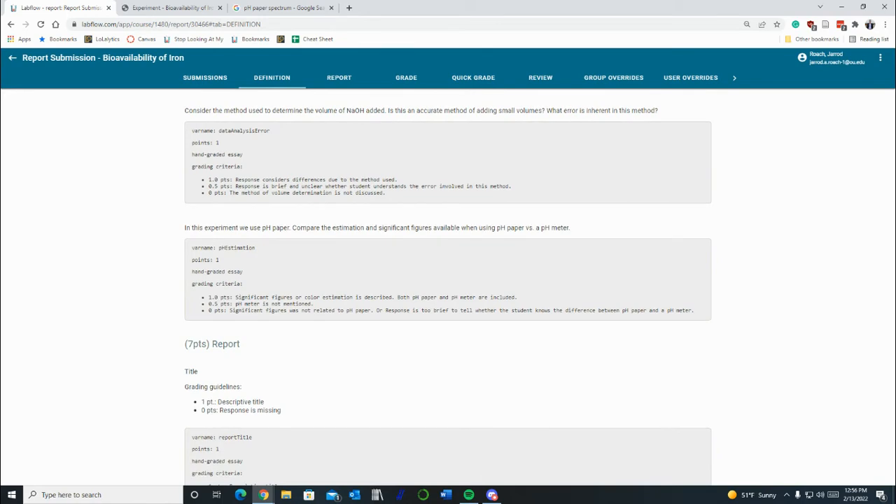
pyautogui.scroll(-5, 647, 326)
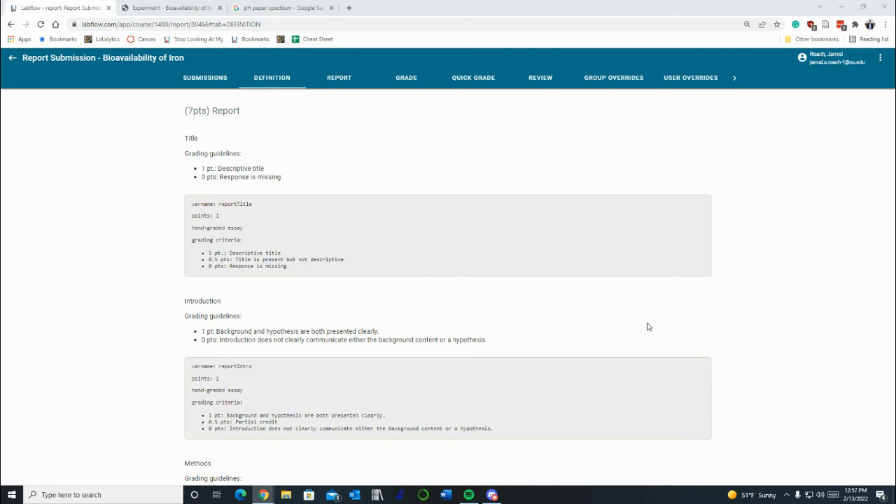
pyautogui.scroll(-2, 636, 334)
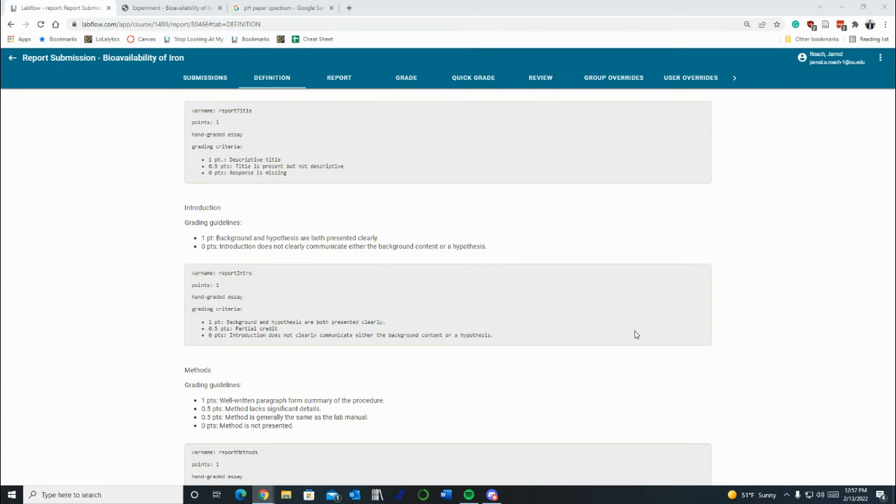
pyautogui.scroll(-2, 636, 334)
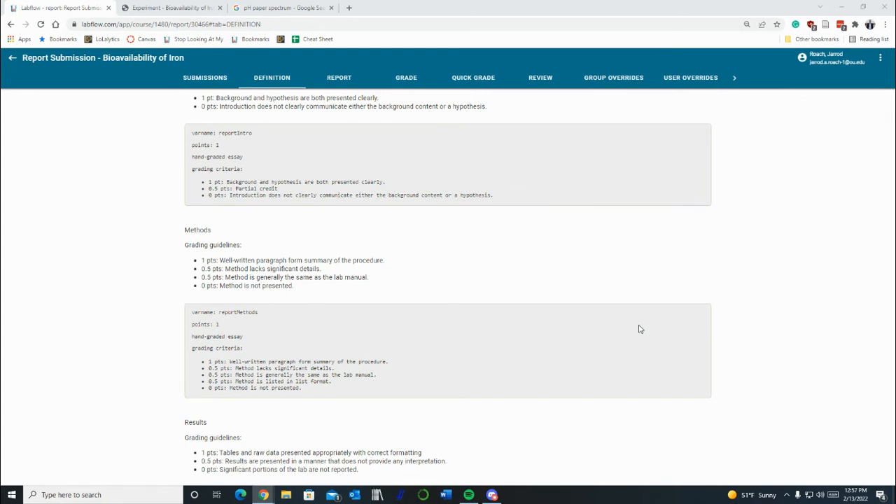
# - Switch to the experiment document and review the Part II procedure for testing dissolved iron with sodium hydroxide
pyautogui.click(175, 8)
pyautogui.scroll(10, 588, 243)
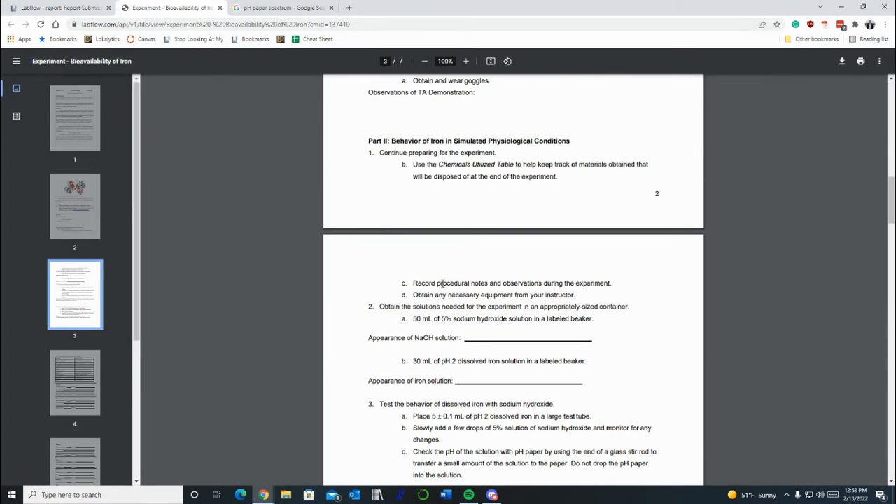
pyautogui.scroll(-1, 410, 314)
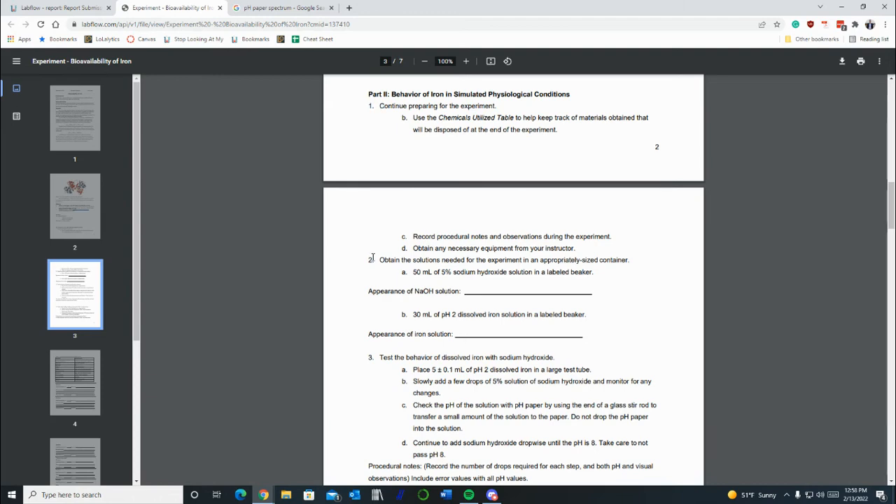
pyautogui.scroll(-2, 371, 261)
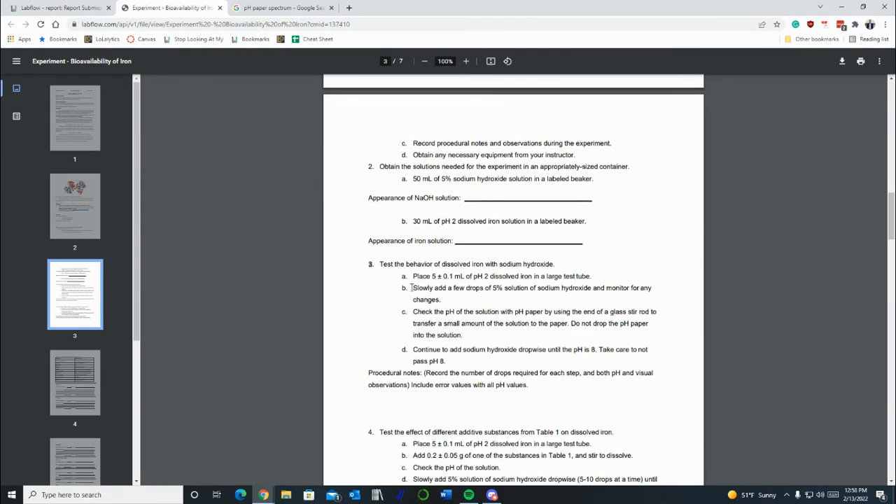
# - Review procedure steps 3 to 6 in the experiment document, highlighting steps 3b to 3d and the procedural notes temporarily
pyautogui.scroll(-3, 451, 297)
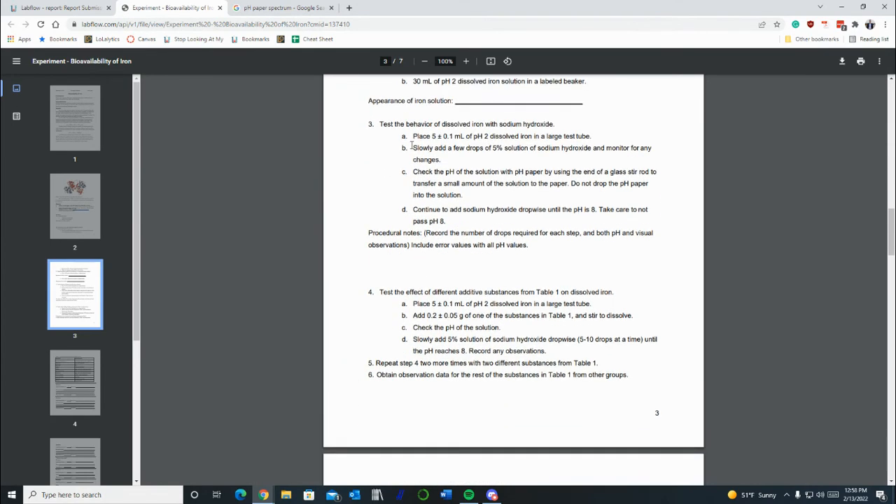
pyautogui.moveTo(412, 148); pyautogui.dragTo(514, 246)
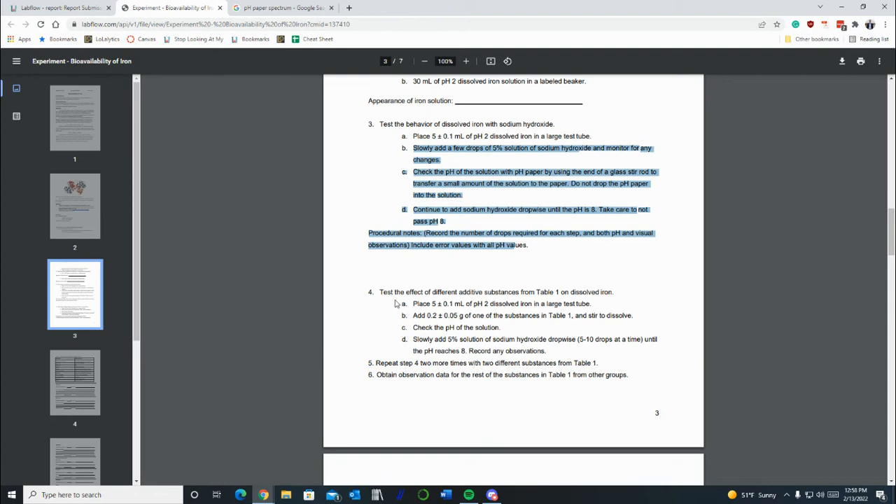
pyautogui.click(481, 258)
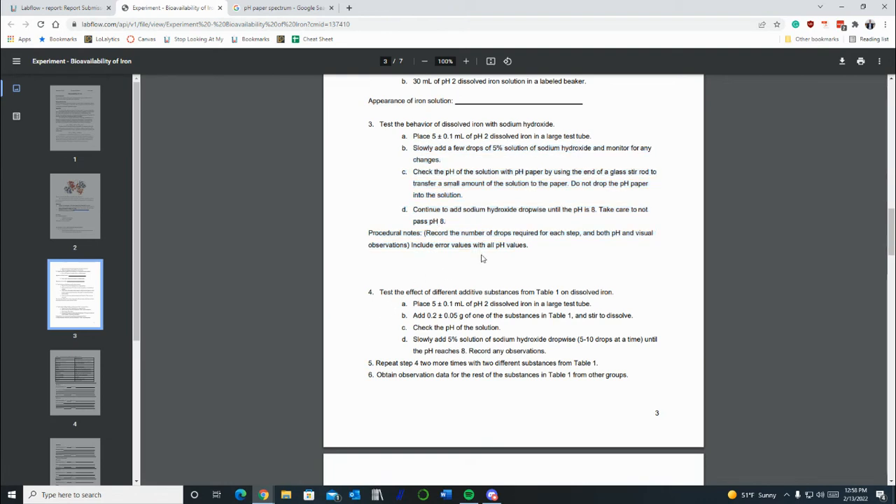
pyautogui.scroll(-1, 470, 351)
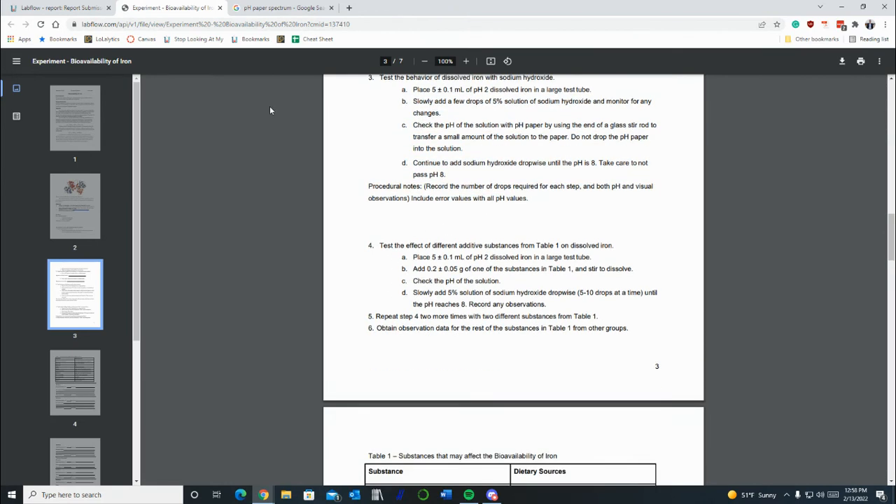
# - Return to the Labflow report definition and examine the grading guidelines for Results and Analysis/Discussion, passing the substance data tables
pyautogui.click(73, 7)
pyautogui.scroll(-4, 390, 254)
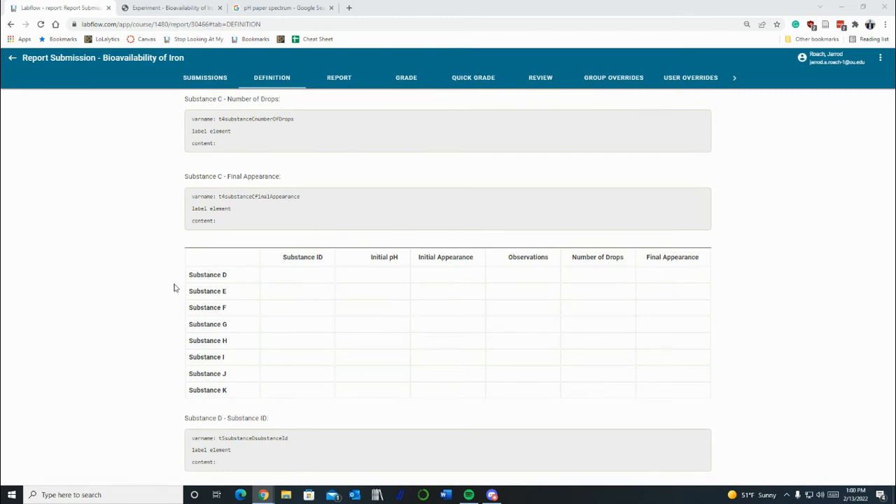
pyautogui.scroll(-3, 177, 291)
pyautogui.scroll(-4, 853, 217)
pyautogui.scroll(-15, 774, 274)
pyautogui.scroll(-20, 736, 322)
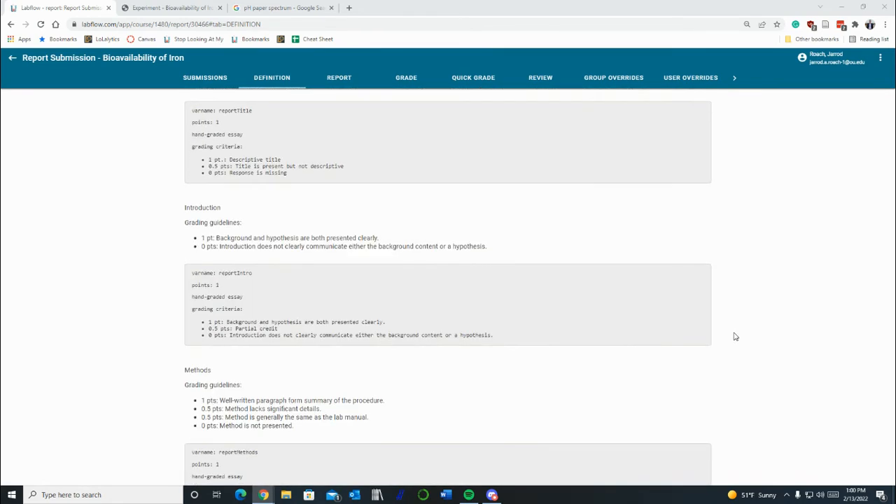
pyautogui.scroll(-6, 495, 342)
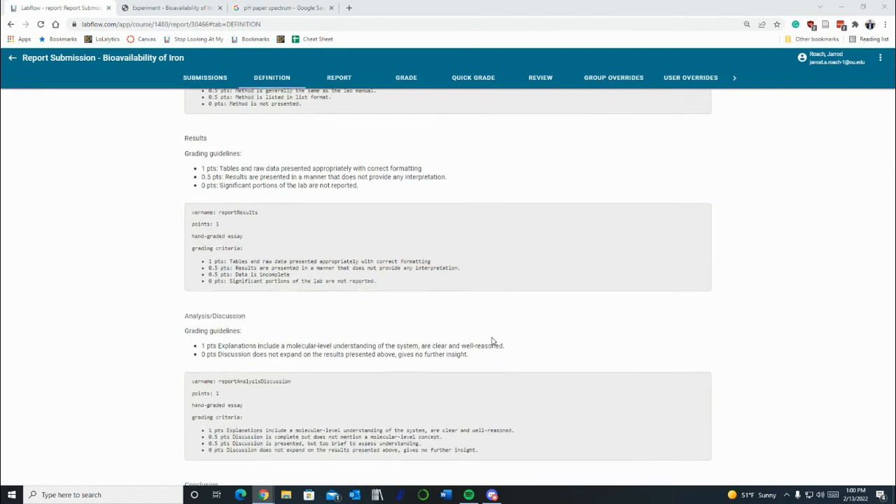
pyautogui.scroll(-2, 573, 341)
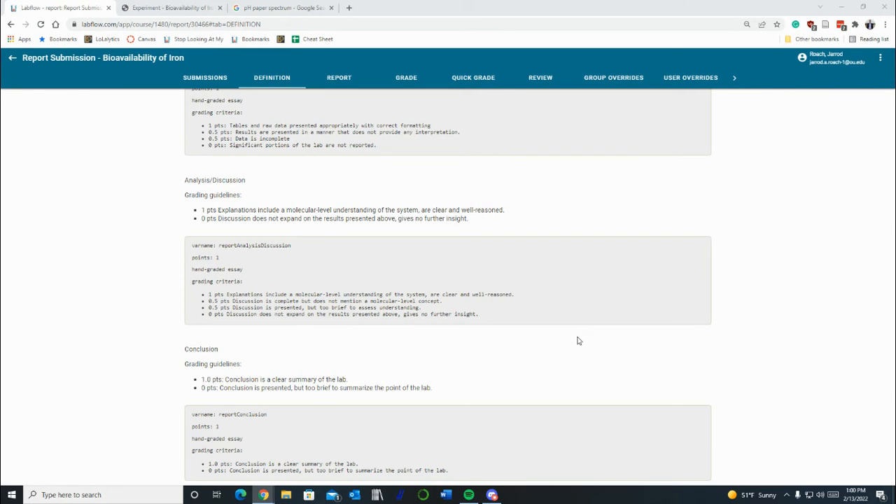
# - Switch to the experiment document and review the Possible Discussion points on page 7, highlighting all the bullets temporarily
pyautogui.click(149, 3)
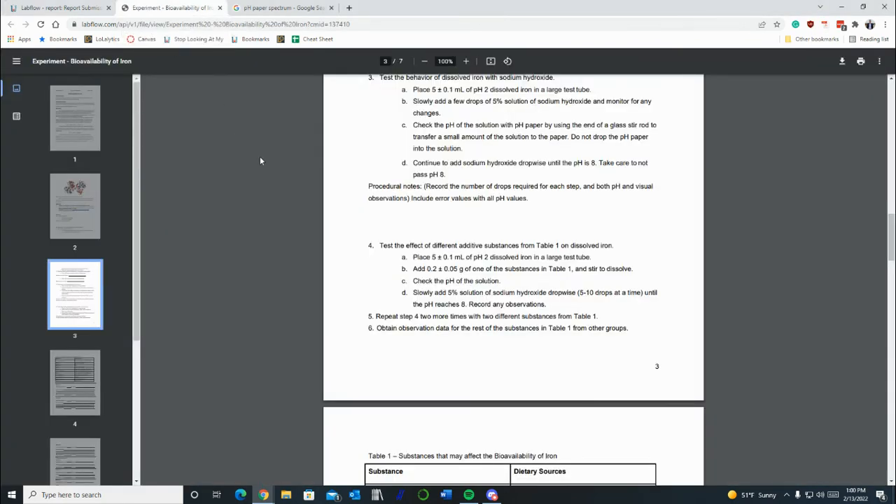
pyautogui.scroll(-10, 369, 263)
pyautogui.scroll(-15, 370, 263)
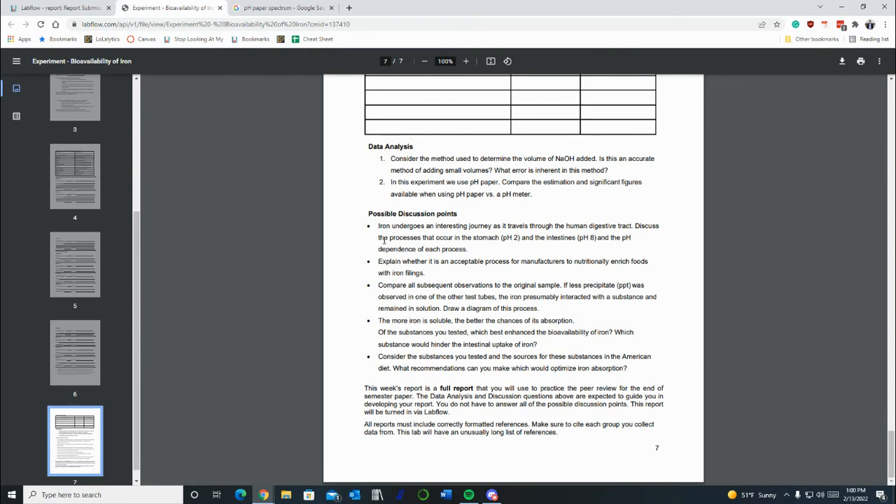
pyautogui.moveTo(379, 228); pyautogui.dragTo(629, 377)
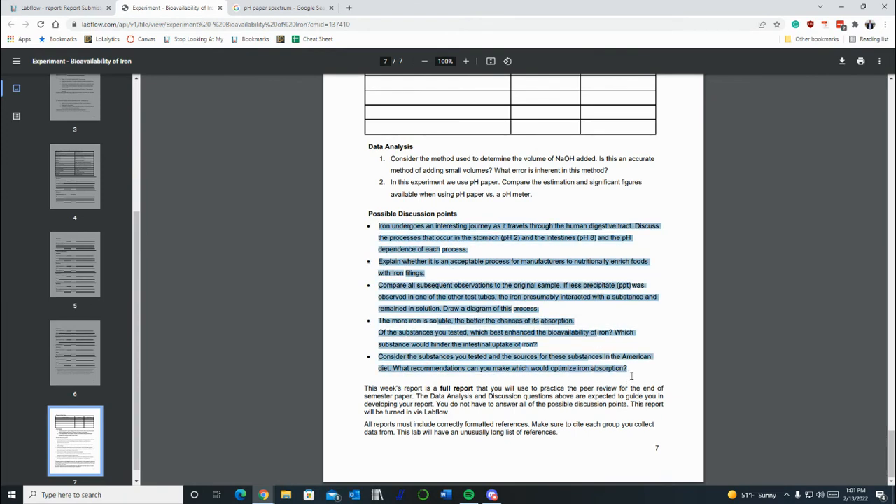
pyautogui.click(633, 376)
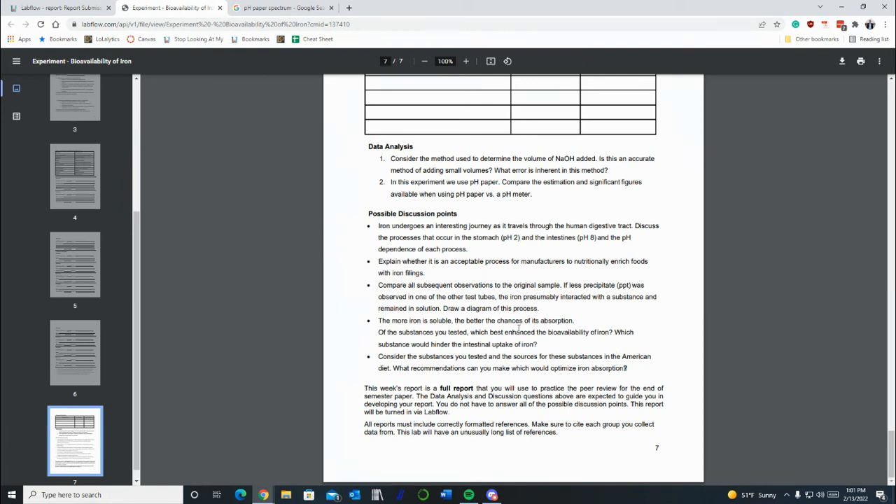
# - Return to the Labflow report definition and review the Conclusion and References grading guidelines and the supplemental file upload section
pyautogui.click(66, 7)
pyautogui.scroll(-3, 404, 245)
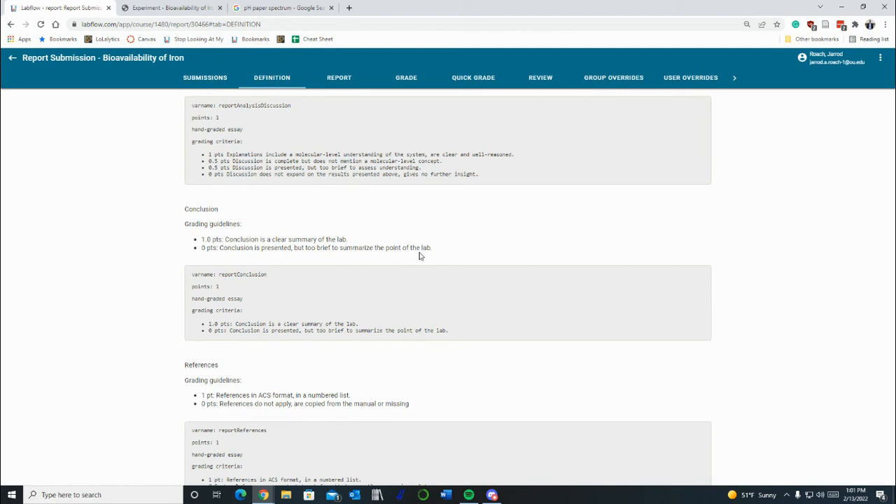
pyautogui.scroll(-2, 420, 256)
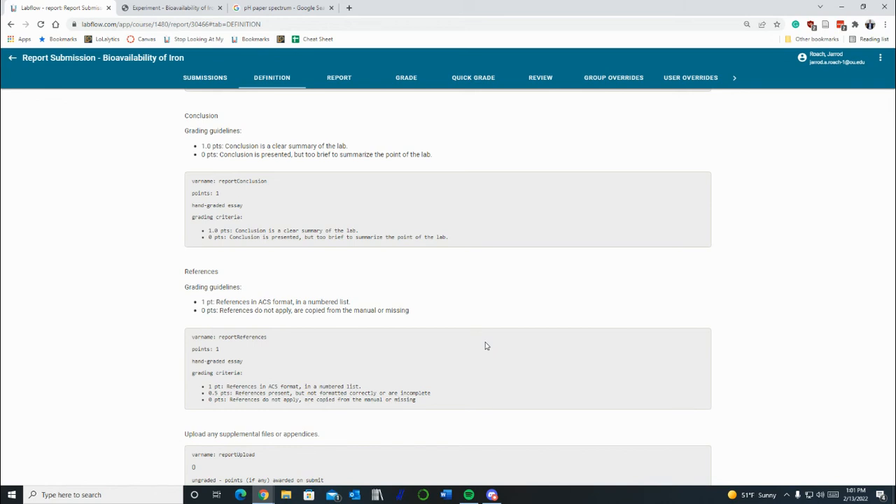
pyautogui.scroll(3, 486, 346)
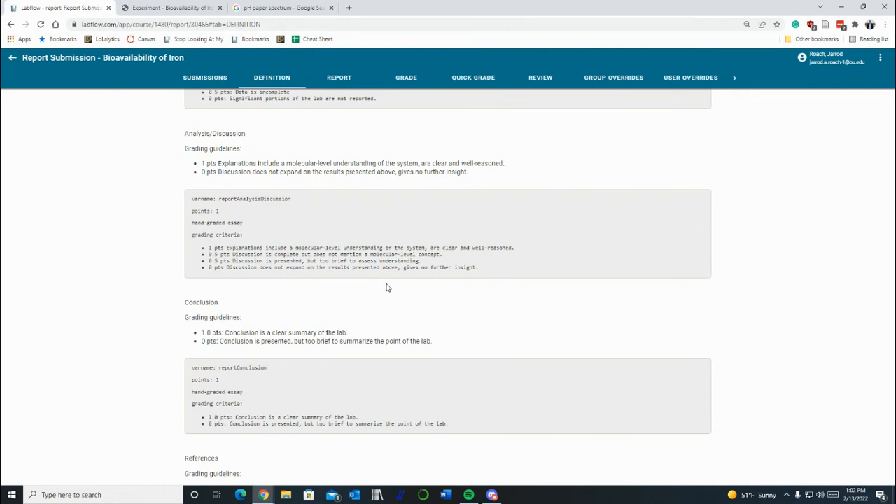
pyautogui.scroll(-3, 390, 287)
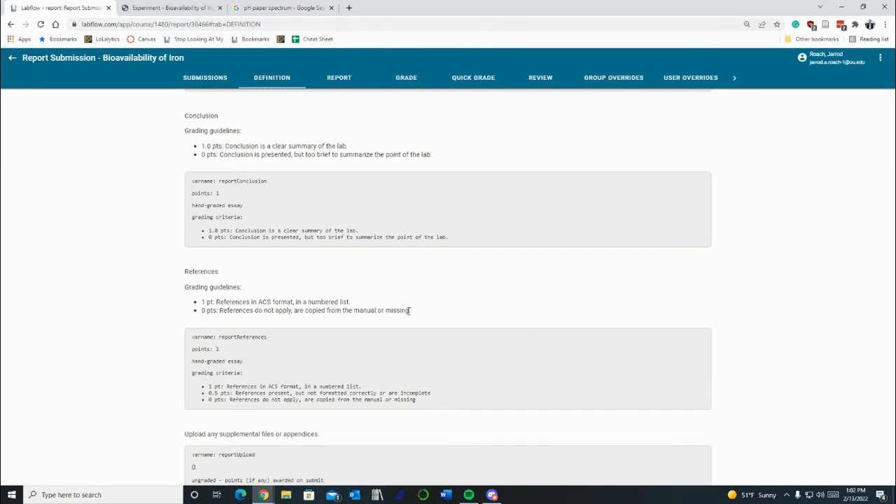
pyautogui.scroll(-1, 398, 322)
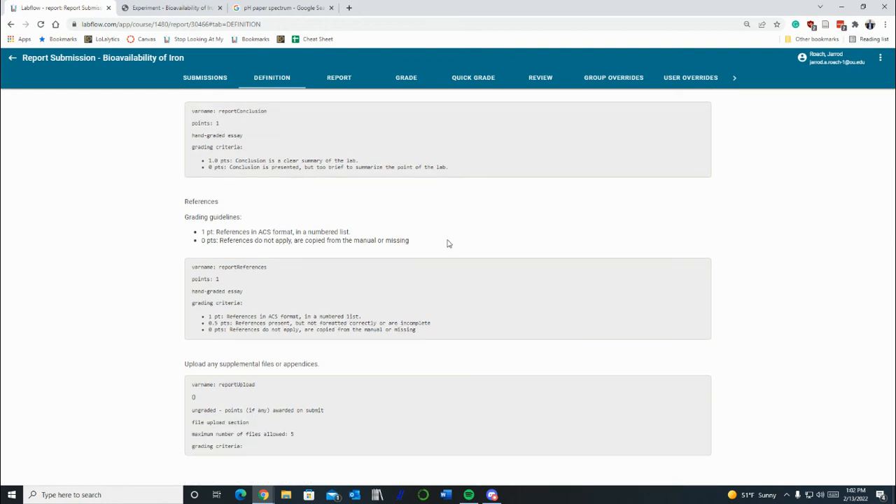
# - Go back through the report definition from Analysis/Discussion to the Introduction and Methods grading guidelines
pyautogui.scroll(5, 449, 244)
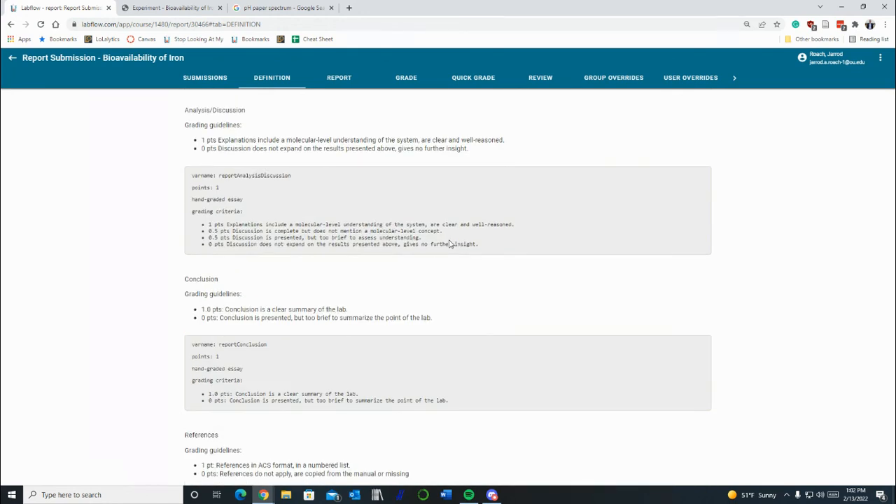
pyautogui.scroll(6, 451, 243)
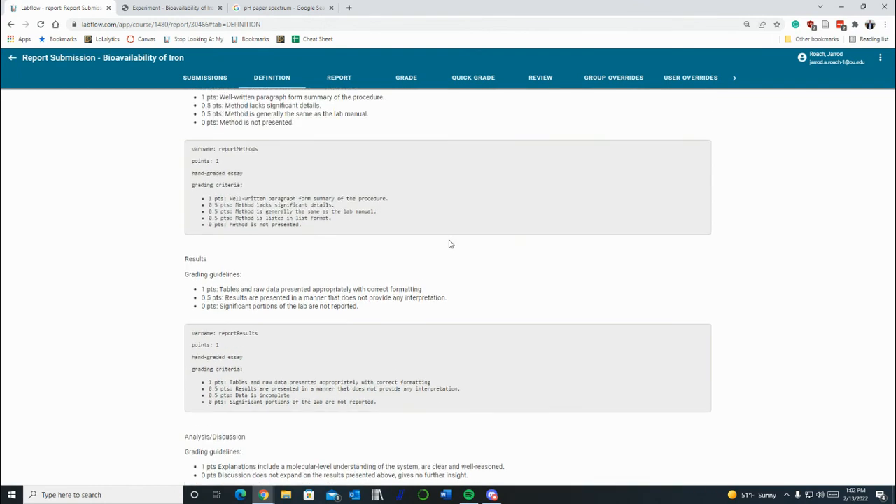
pyautogui.scroll(2, 450, 244)
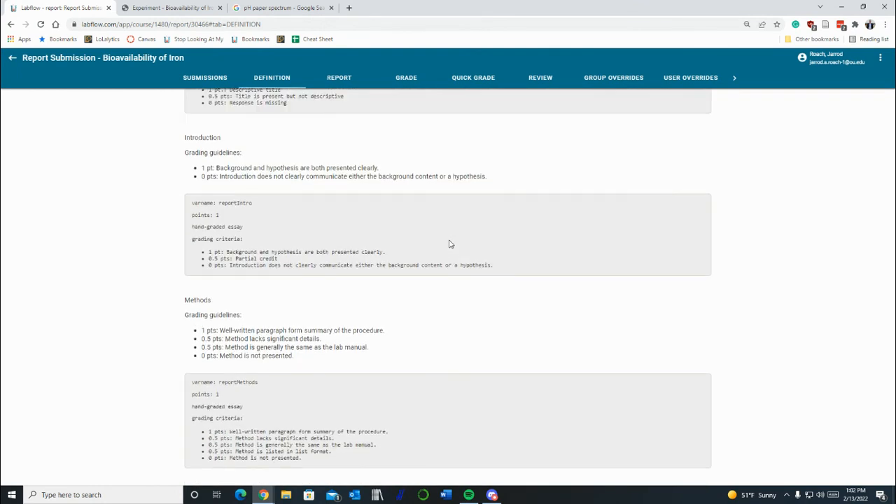